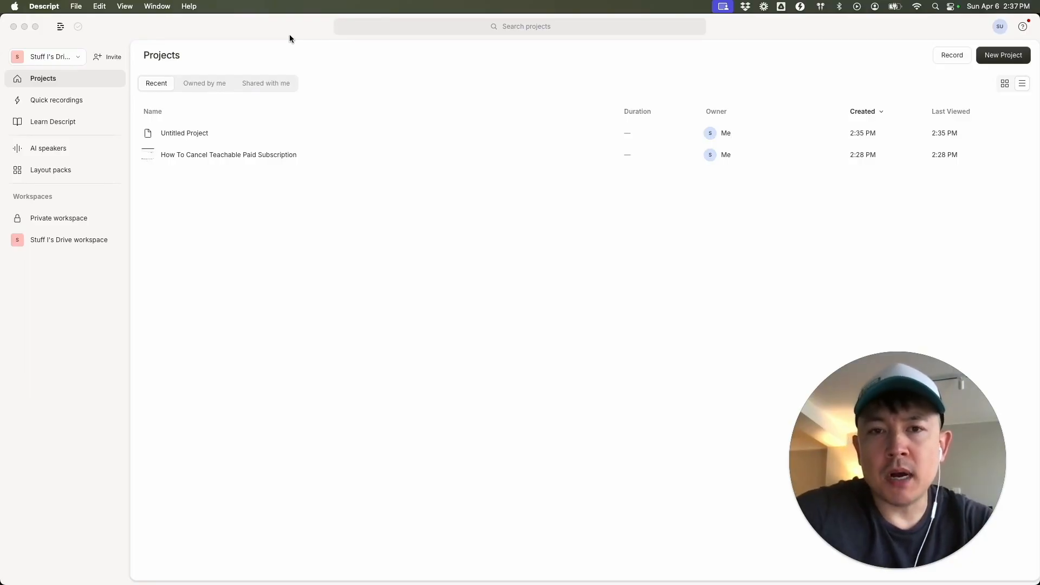
Create a new audio project.
{"action": "left_click", "coordinate": [999, 59]}
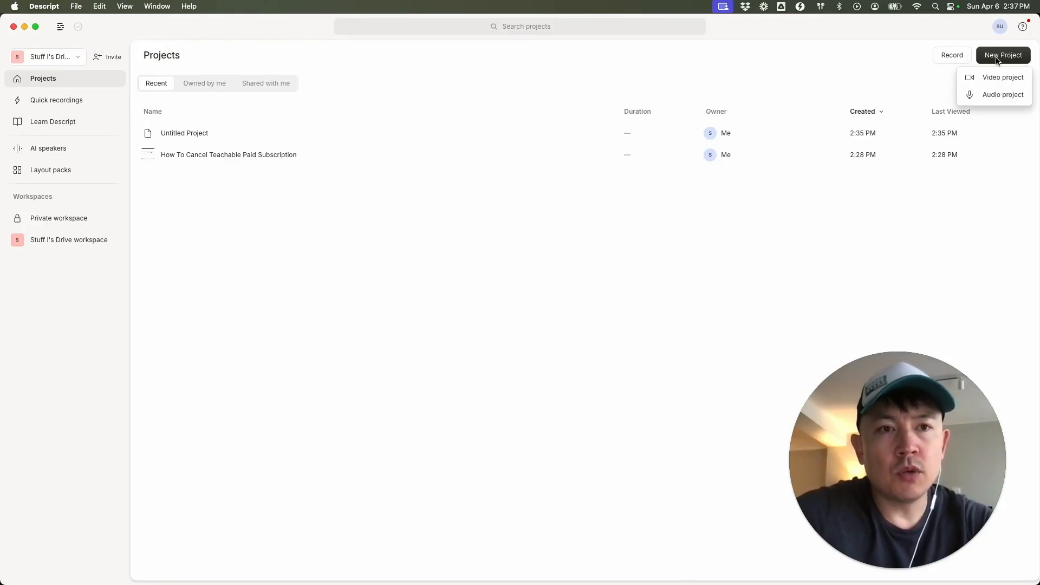
{"action": "left_click", "coordinate": [989, 96]}
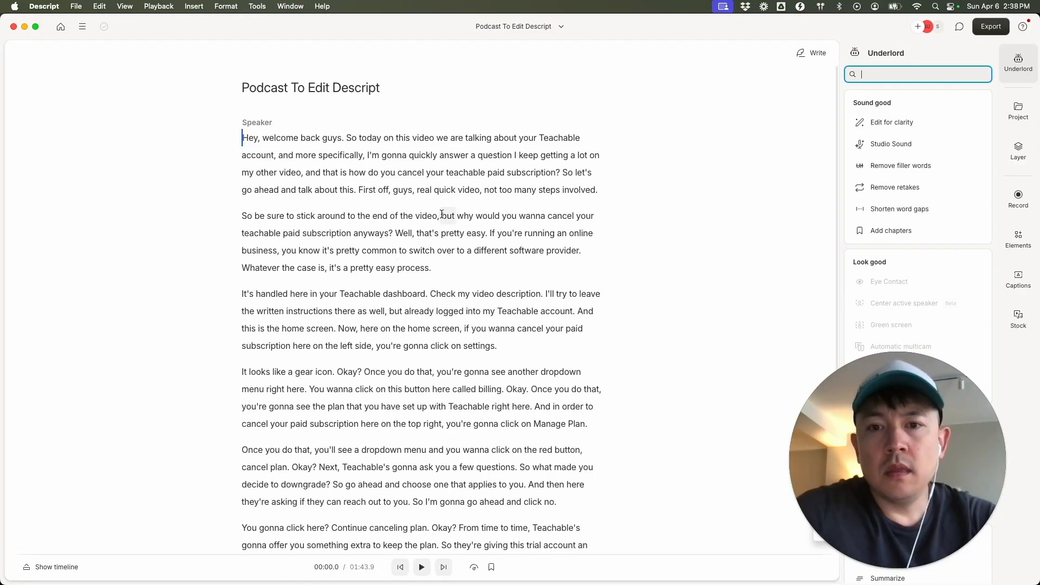
Look through the podcast transcript and jump the playhead to the words "specifically", "dropdown" and "about".
{"action": "scroll", "coordinate": [457, 276], "scroll_direction": "down", "scroll_amount": 5}
{"action": "scroll", "coordinate": [457, 276], "scroll_direction": "down", "scroll_amount": 4}
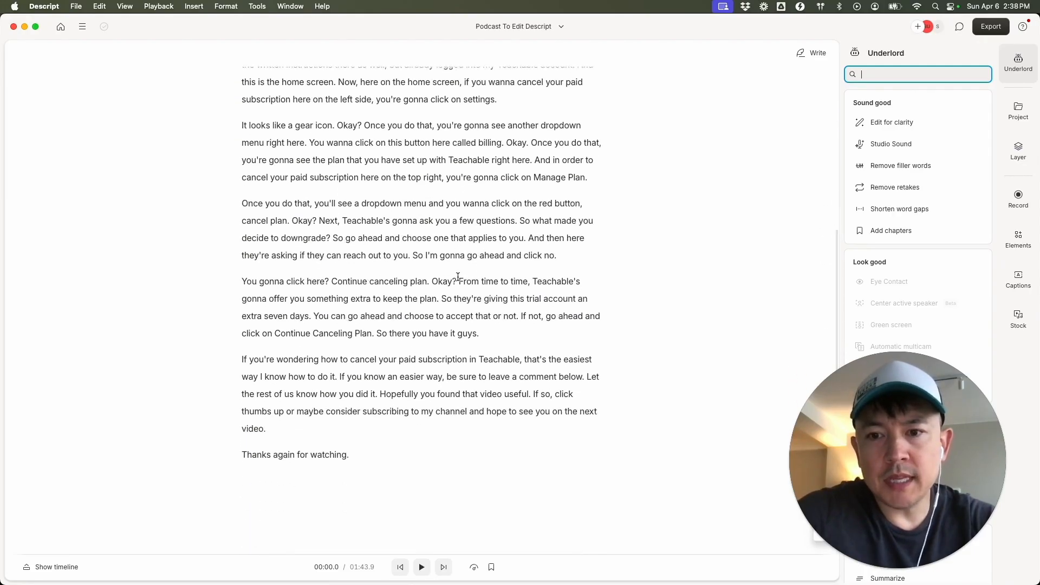
{"action": "scroll", "coordinate": [457, 277], "scroll_direction": "up", "scroll_amount": 9}
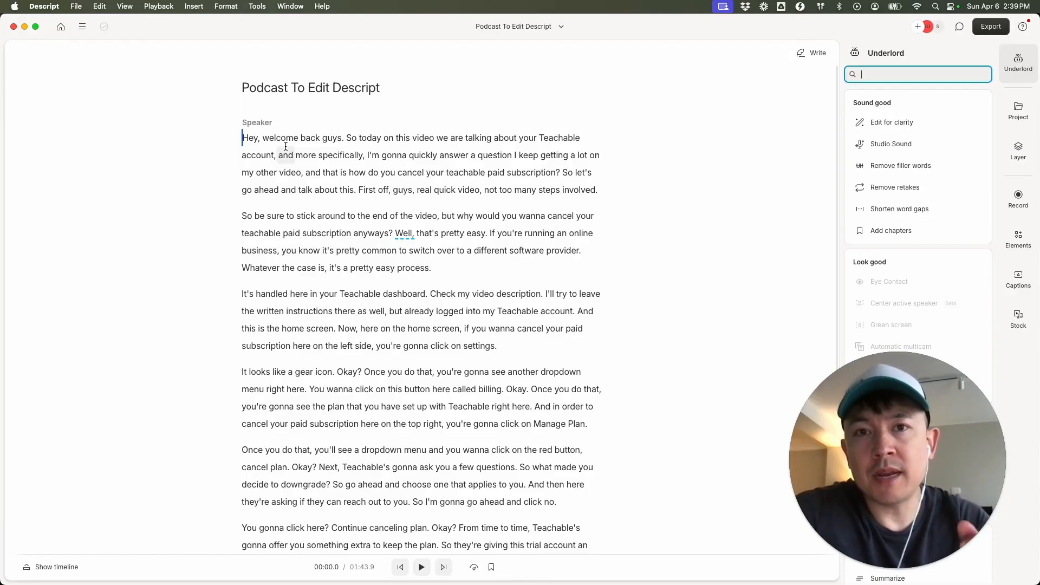
{"action": "double_click", "coordinate": [320, 157]}
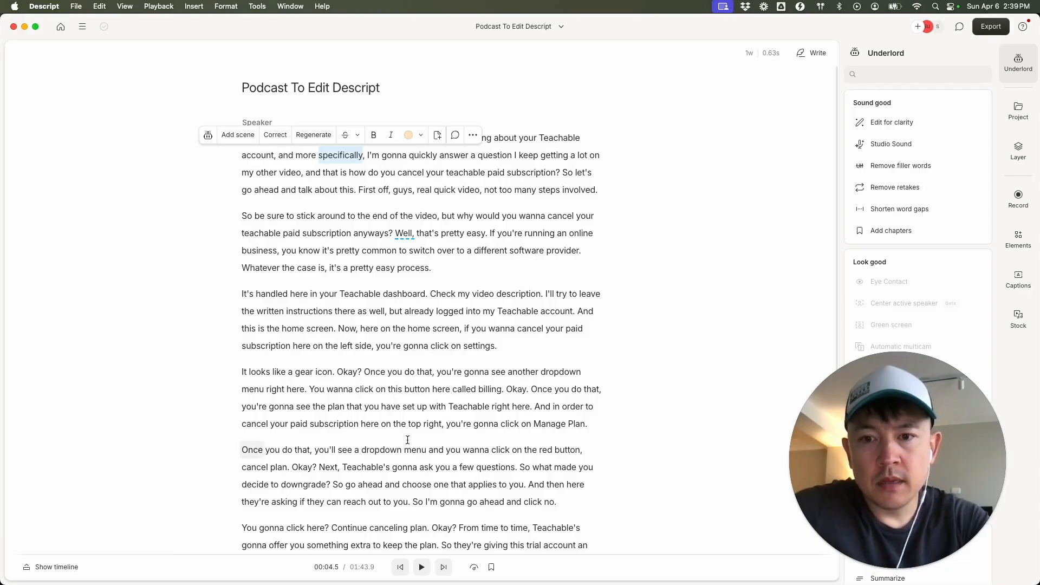
{"action": "double_click", "coordinate": [385, 449]}
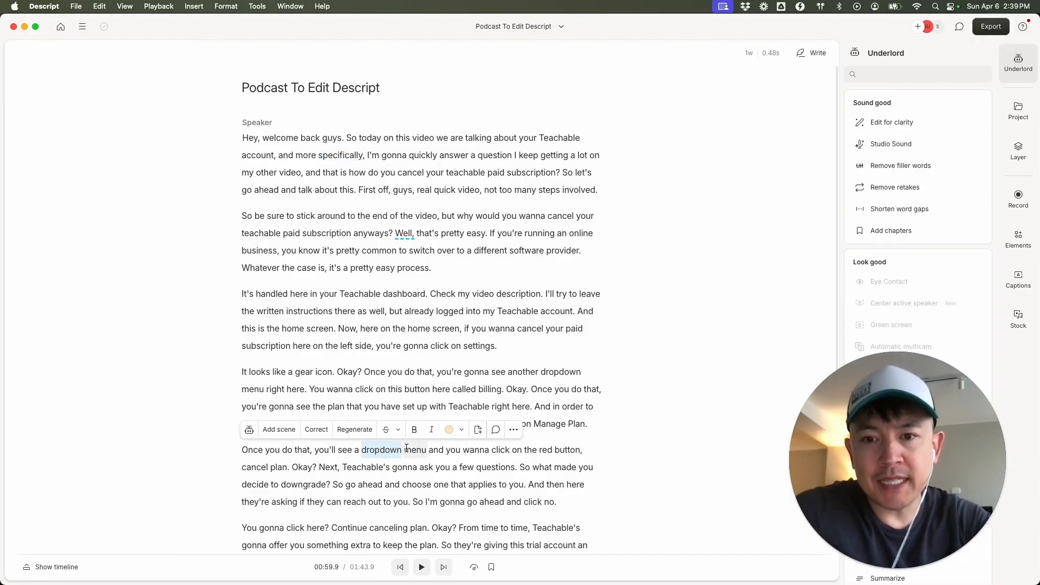
{"action": "left_click", "coordinate": [319, 191]}
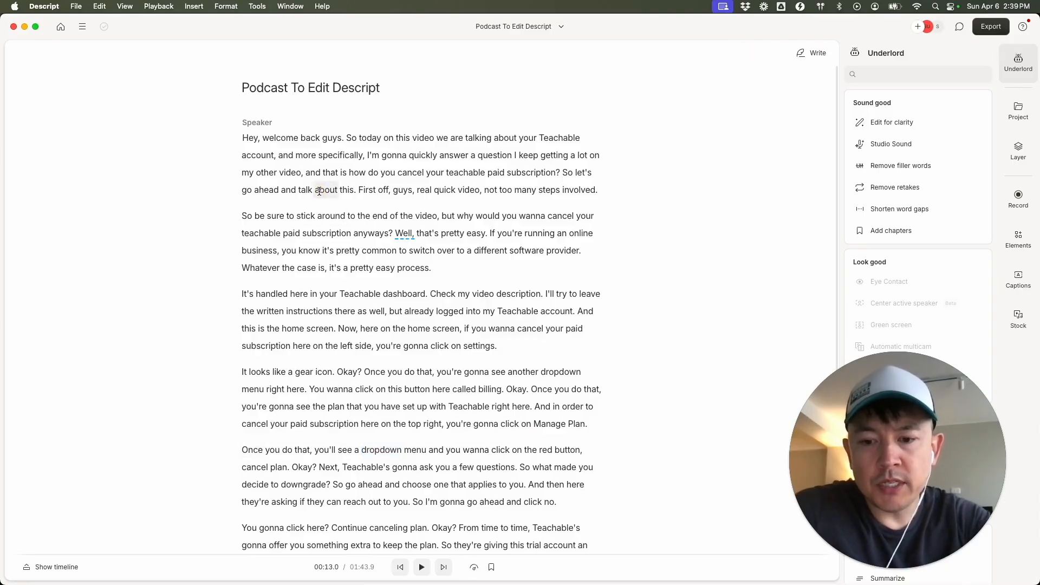
Search the transcript for the word "dropdown" and examine where it occurs.
{"action": "key", "text": "super+f"}
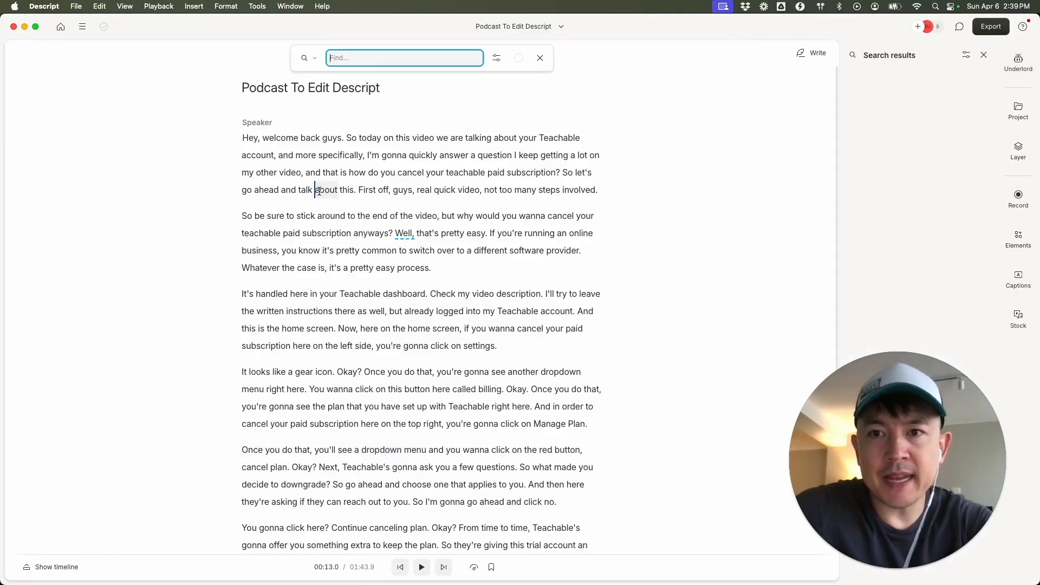
{"action": "type", "text": "dropdown"}
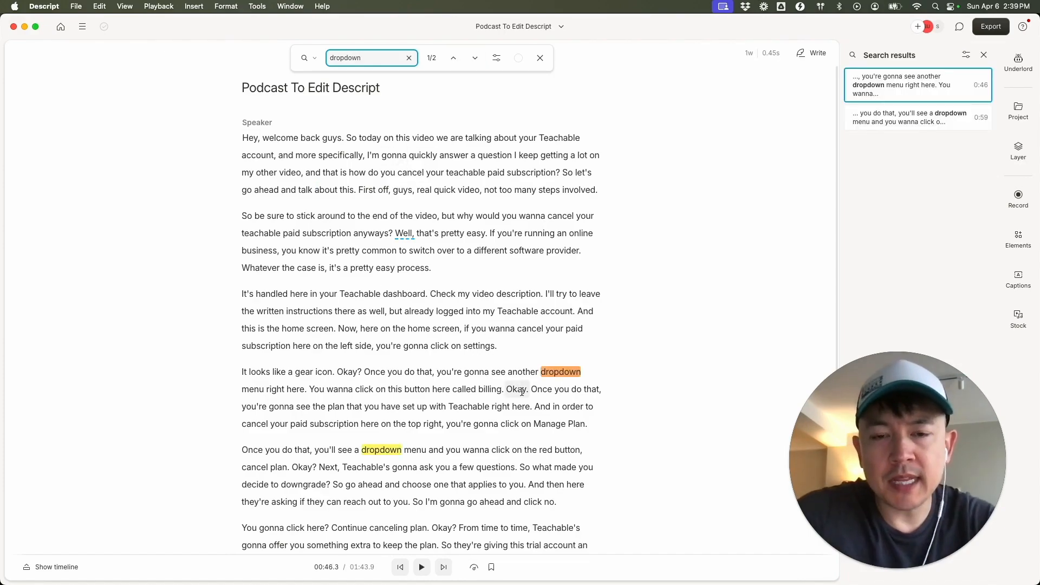
{"action": "scroll", "coordinate": [522, 389], "scroll_direction": "down", "scroll_amount": 2}
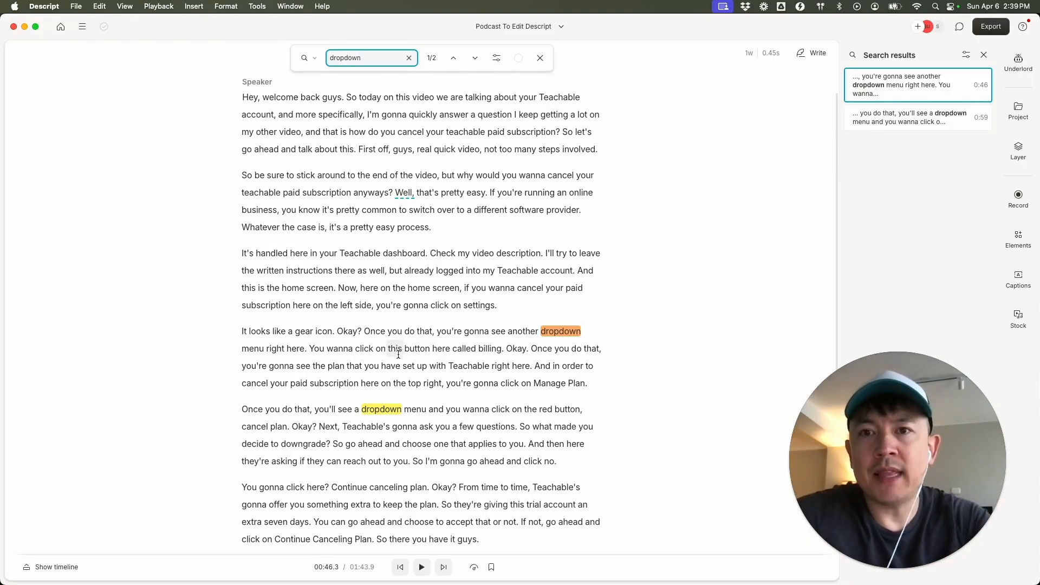
{"action": "scroll", "coordinate": [399, 252], "scroll_direction": "up", "scroll_amount": 2}
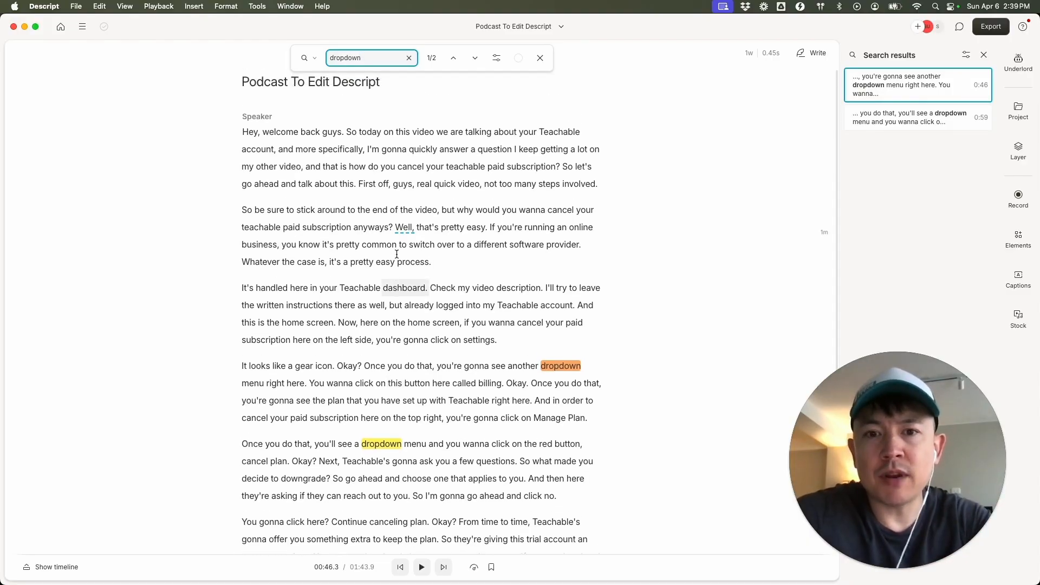
Delete the passage "Once you do that, you're gonna see another dropdown menu right here" from the paragraph about the gear icon.
{"action": "left_click", "coordinate": [315, 380], "text": "shift"}
{"action": "left_click", "coordinate": [361, 367], "text": "shift"}
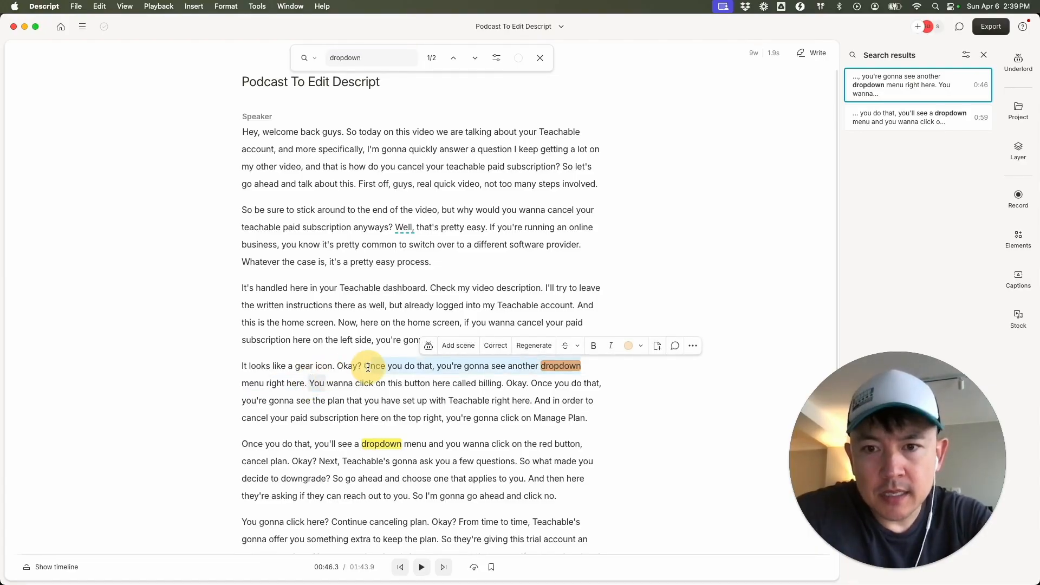
{"action": "left_click_drag", "start_coordinate": [304, 384], "coordinate": [350, 366]}
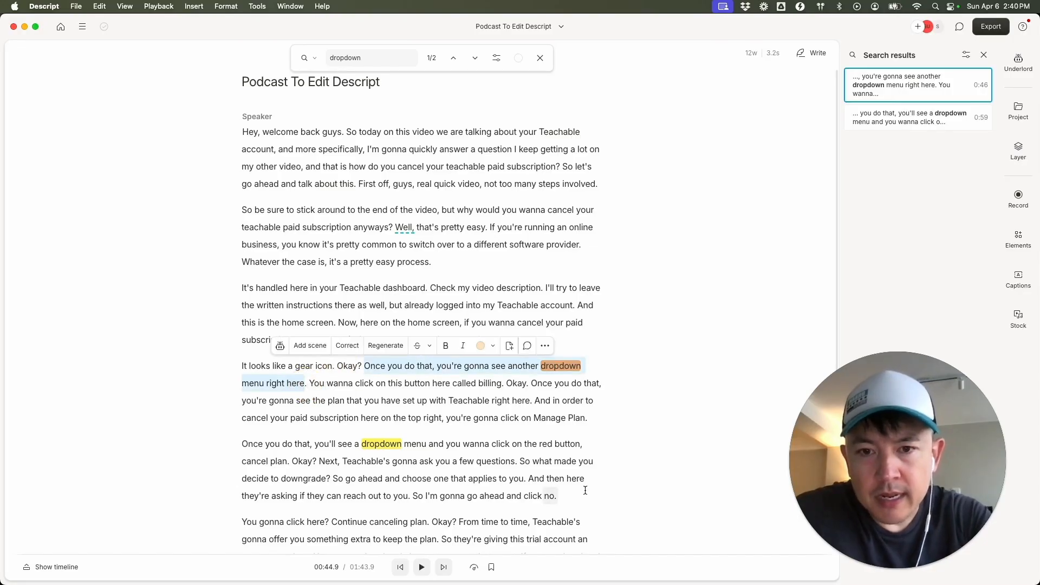
{"action": "key", "text": "BackSpace"}
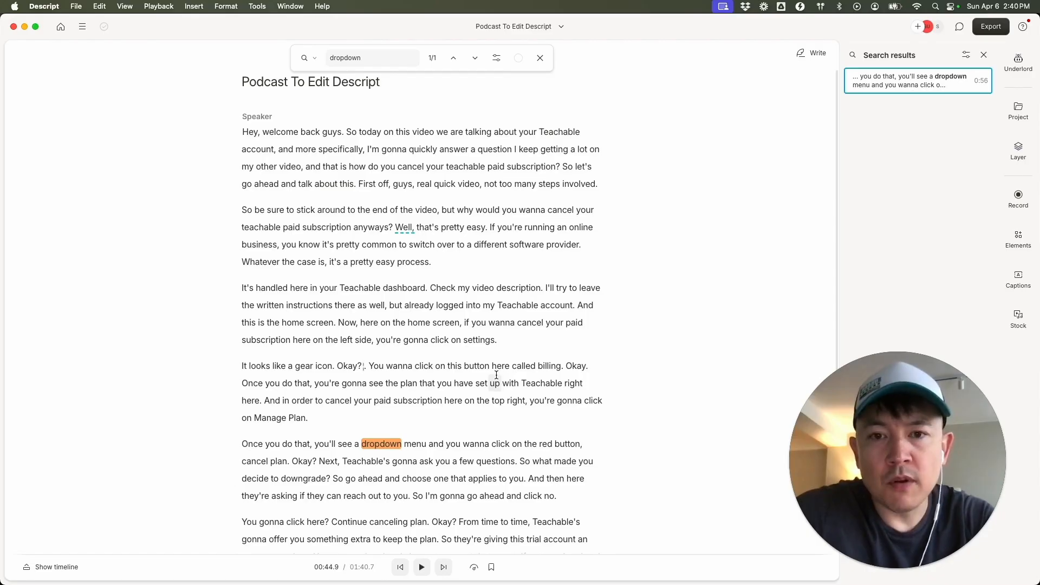
{"action": "scroll", "coordinate": [496, 374], "scroll_direction": "down", "scroll_amount": 1}
{"action": "scroll", "coordinate": [496, 375], "scroll_direction": "up", "scroll_amount": 1}
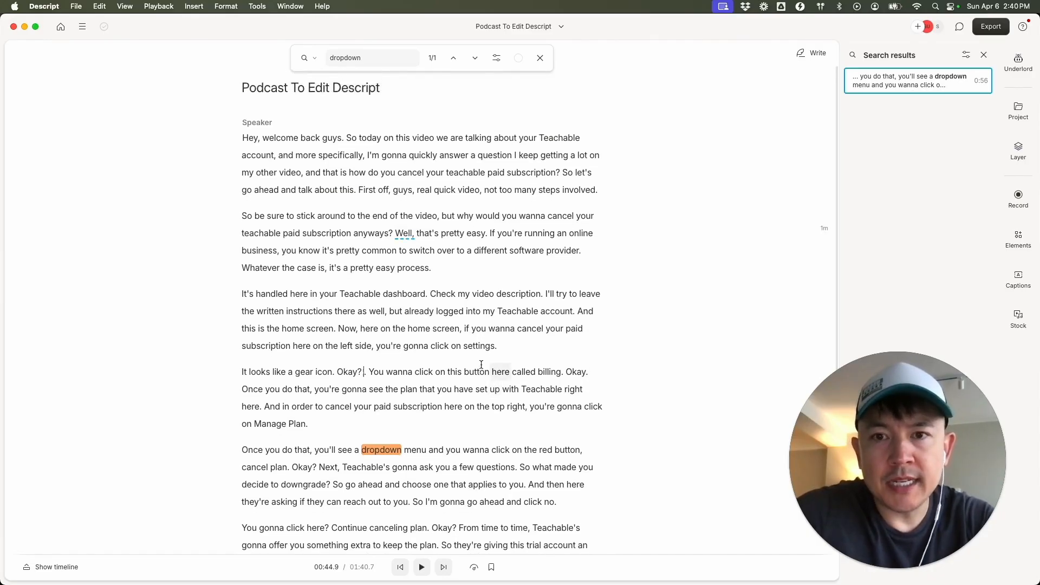
{"action": "scroll", "coordinate": [398, 229], "scroll_direction": "down", "scroll_amount": 5}
{"action": "scroll", "coordinate": [397, 229], "scroll_direction": "up", "scroll_amount": 5}
{"action": "scroll", "coordinate": [398, 228], "scroll_direction": "up", "scroll_amount": 1}
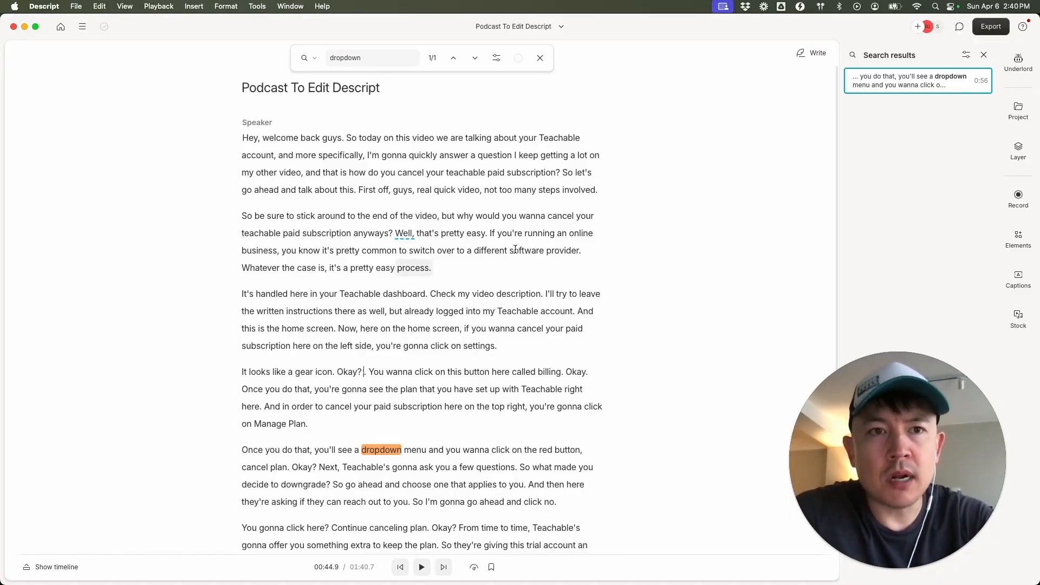
Export the edited transcript in plain text (.txt) format, leaving the optional inclusions off.
{"action": "left_click", "coordinate": [997, 28]}
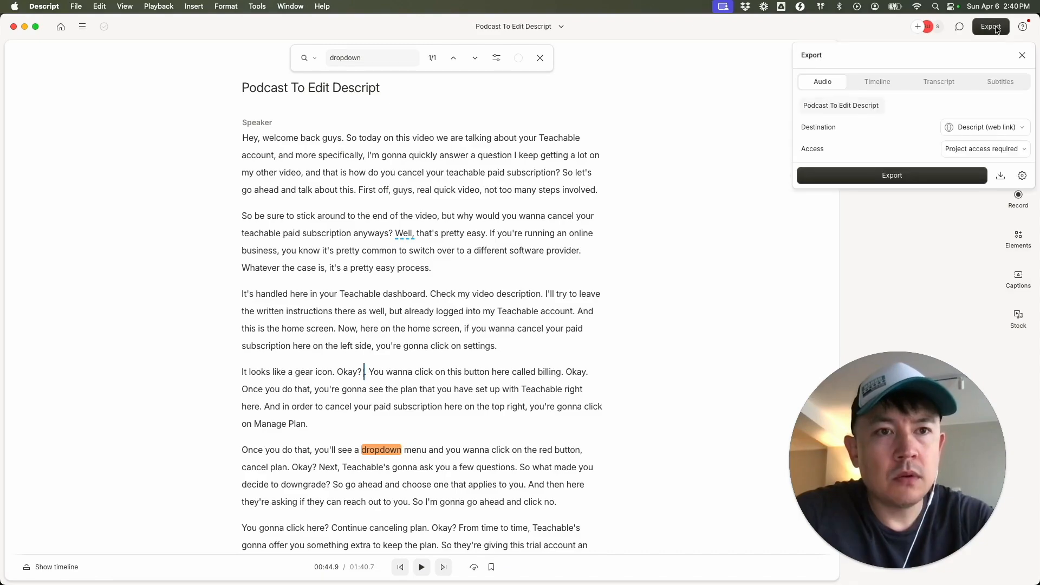
{"action": "left_click", "coordinate": [943, 82]}
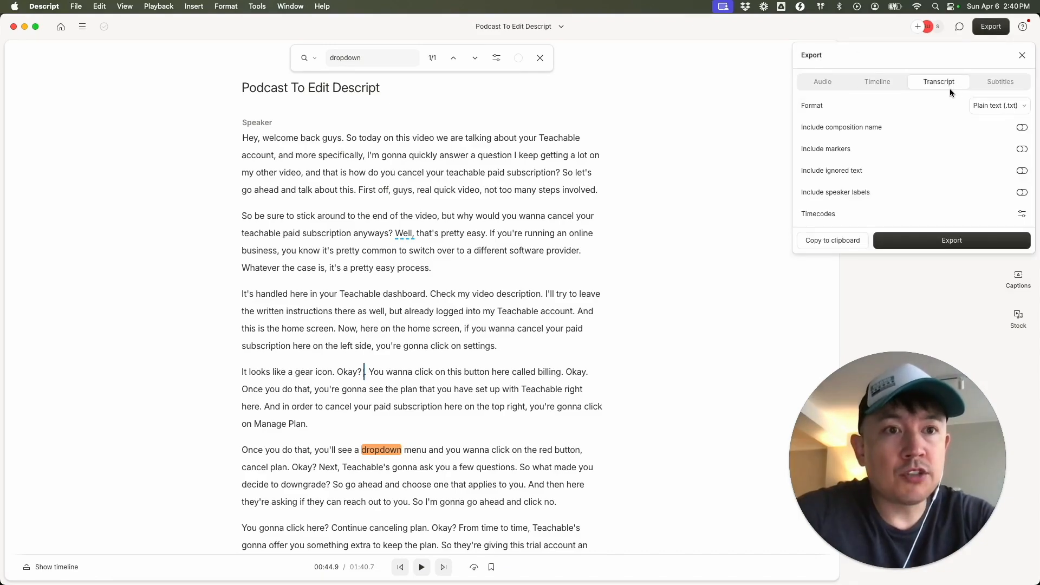
{"action": "left_click", "coordinate": [994, 106]}
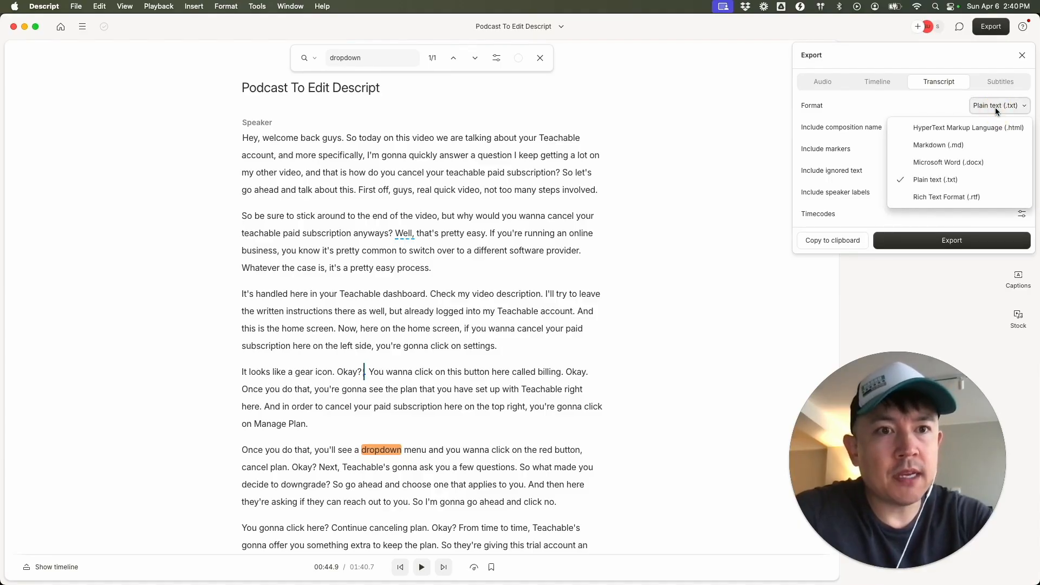
{"action": "left_click", "coordinate": [917, 106]}
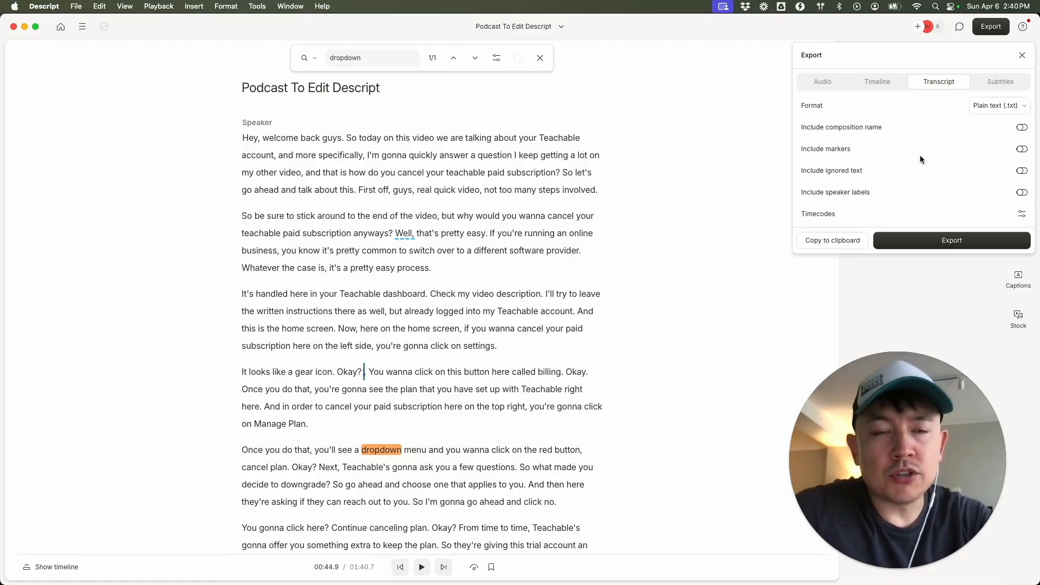
{"action": "left_click", "coordinate": [837, 238]}
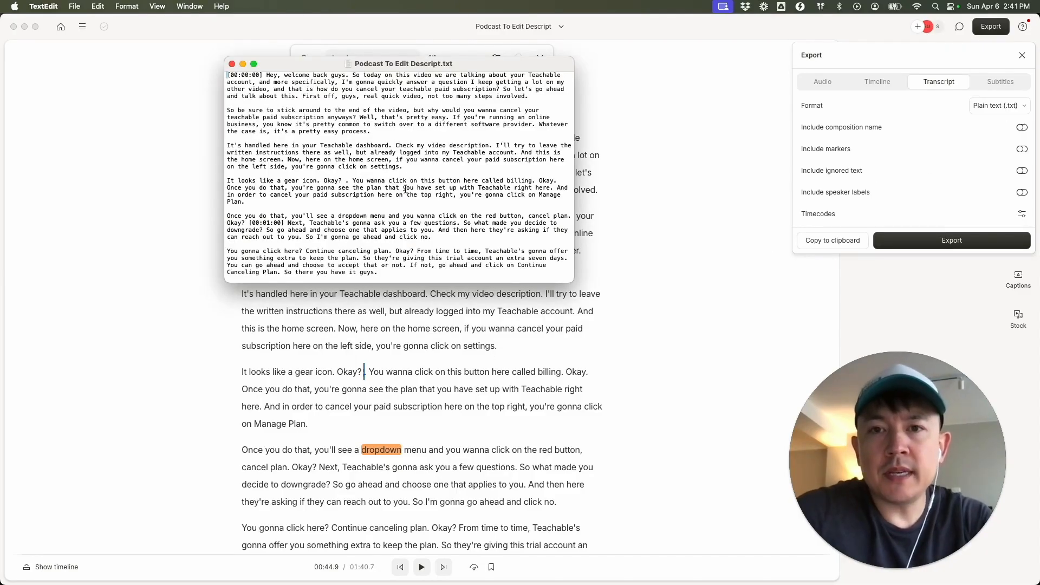
Examine the exported Podcast To Edit Descript.txt in TextEdit, highlighting the sentence about the Teachable plan and Manage Plan.
{"action": "scroll", "coordinate": [413, 167], "scroll_direction": "down", "scroll_amount": 3}
{"action": "scroll", "coordinate": [414, 167], "scroll_direction": "up", "scroll_amount": 3}
{"action": "scroll", "coordinate": [414, 168], "scroll_direction": "down", "scroll_amount": 3}
{"action": "scroll", "coordinate": [413, 167], "scroll_direction": "up", "scroll_amount": 3}
{"action": "scroll", "coordinate": [413, 168], "scroll_direction": "down", "scroll_amount": 3}
{"action": "left_click_drag", "start_coordinate": [245, 144], "coordinate": [234, 130]}
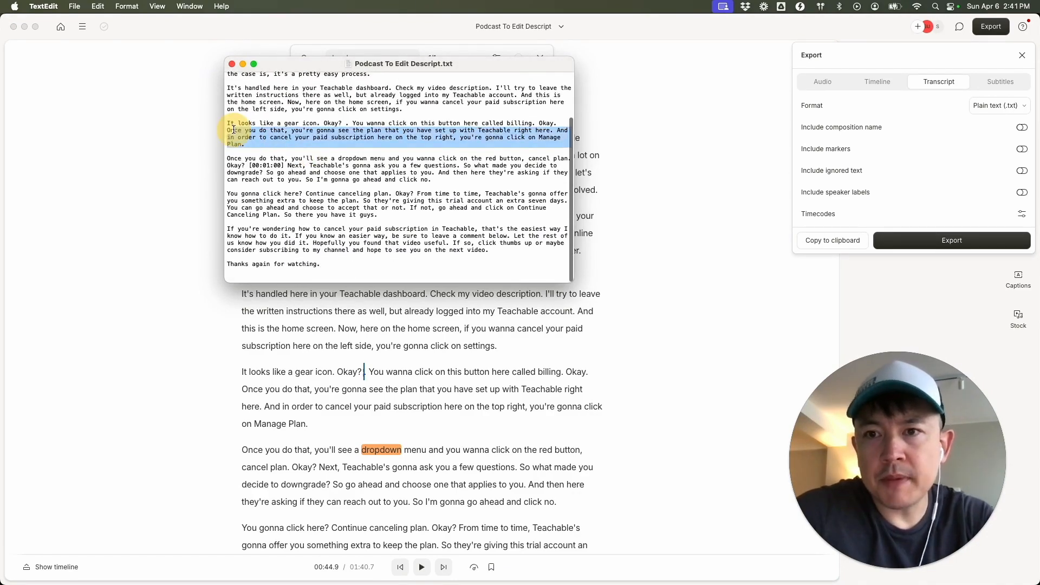
{"action": "left_click", "coordinate": [406, 184]}
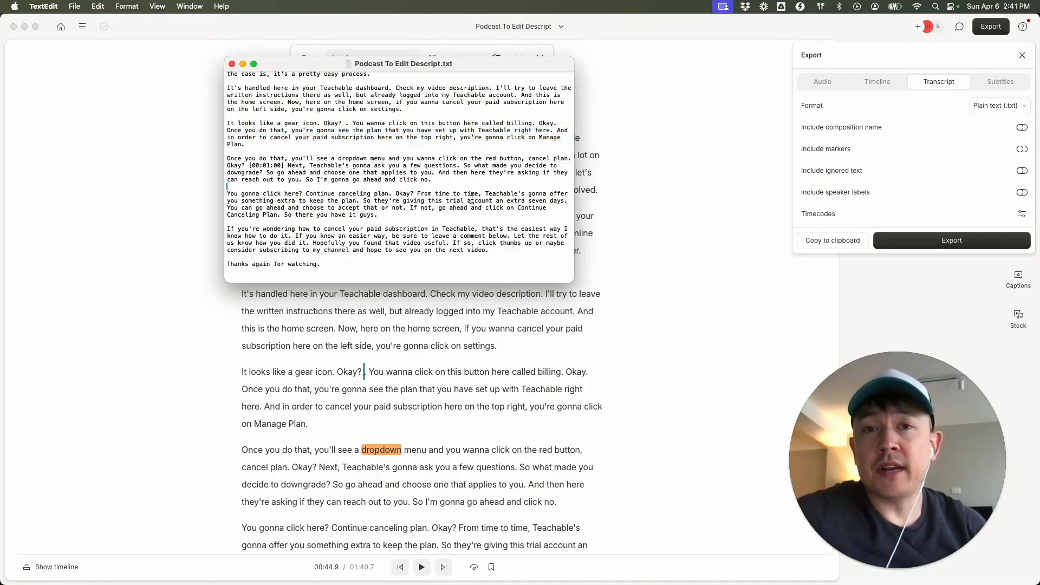